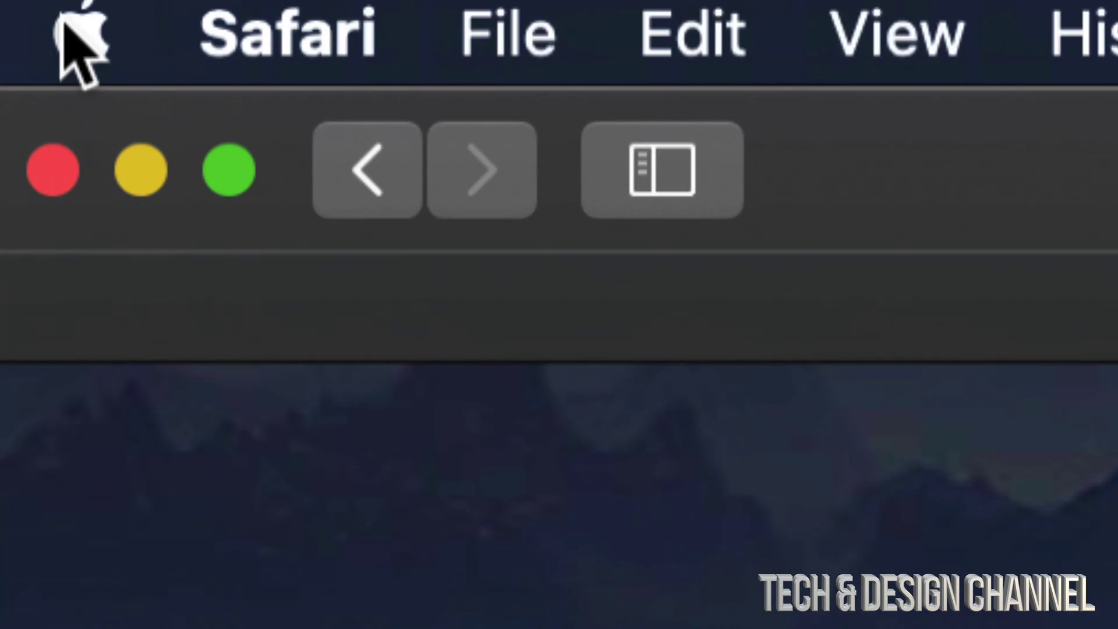
- Open System Preferences from the Apple menu to reach Software Update
{"action": "left_click", "coordinate": [75, 33]}
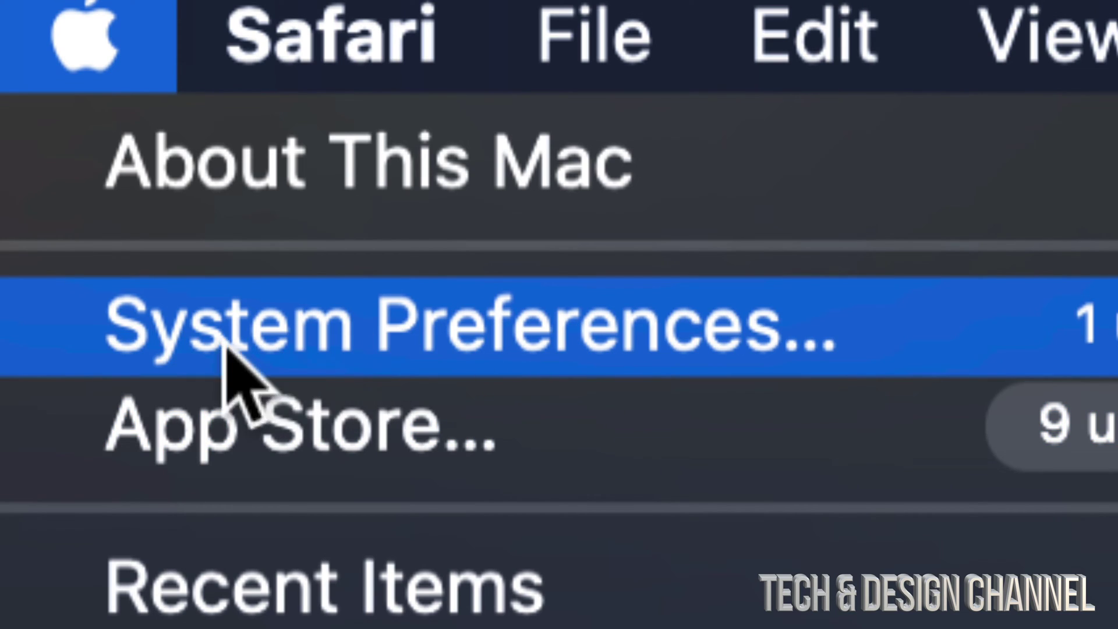
{"action": "left_click", "coordinate": [555, 341]}
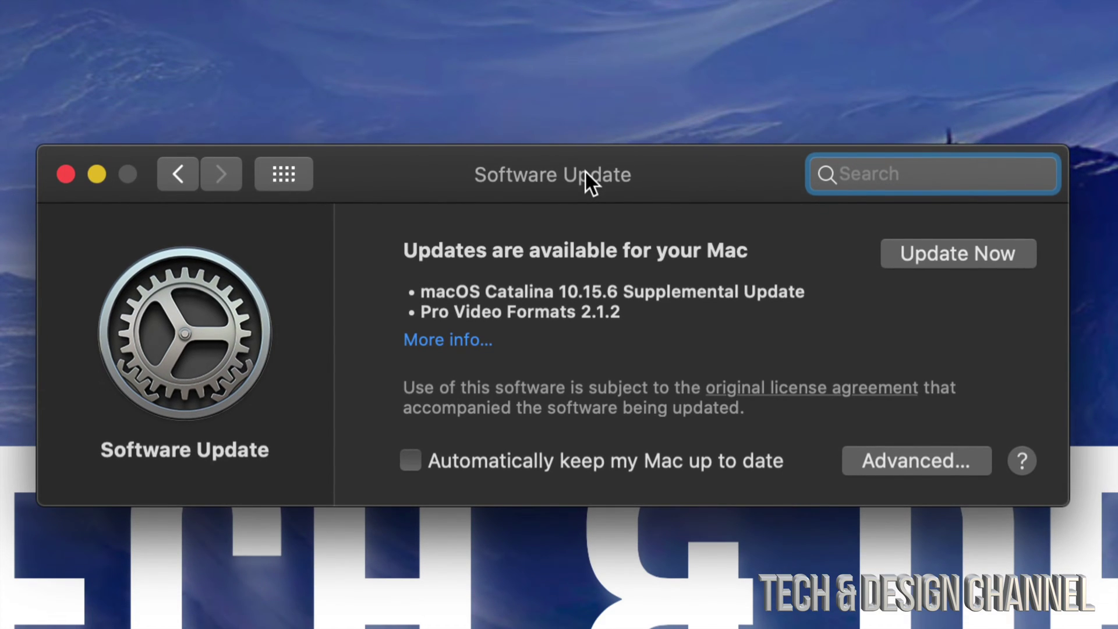
{"action": "left_click", "coordinate": [463, 340]}
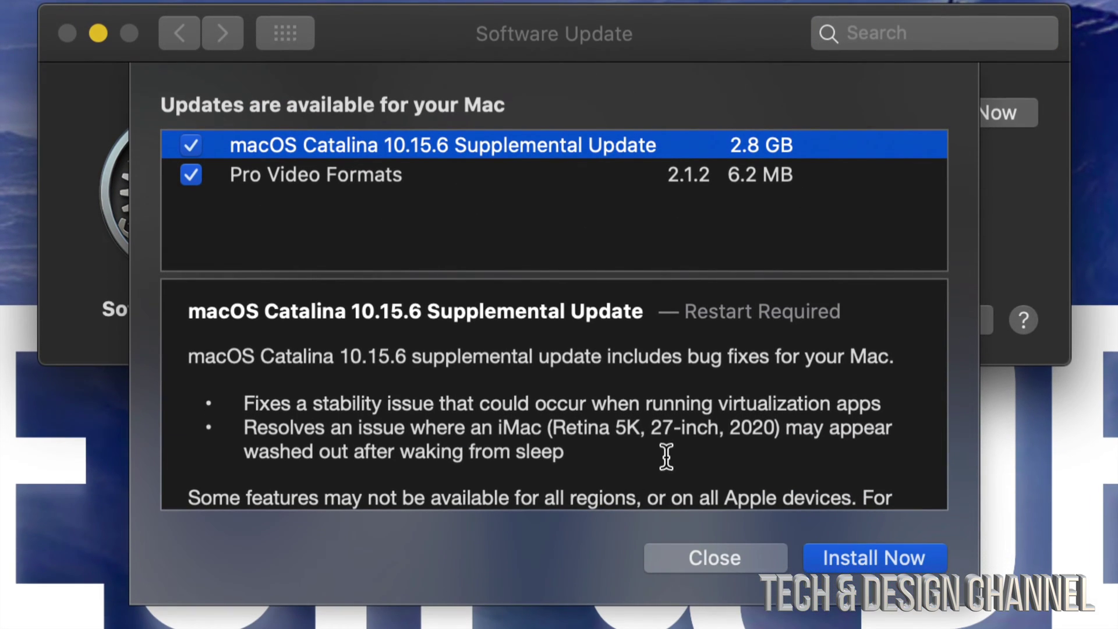
{"action": "scroll", "coordinate": [666, 456], "scroll_direction": "down", "scroll_amount": 5}
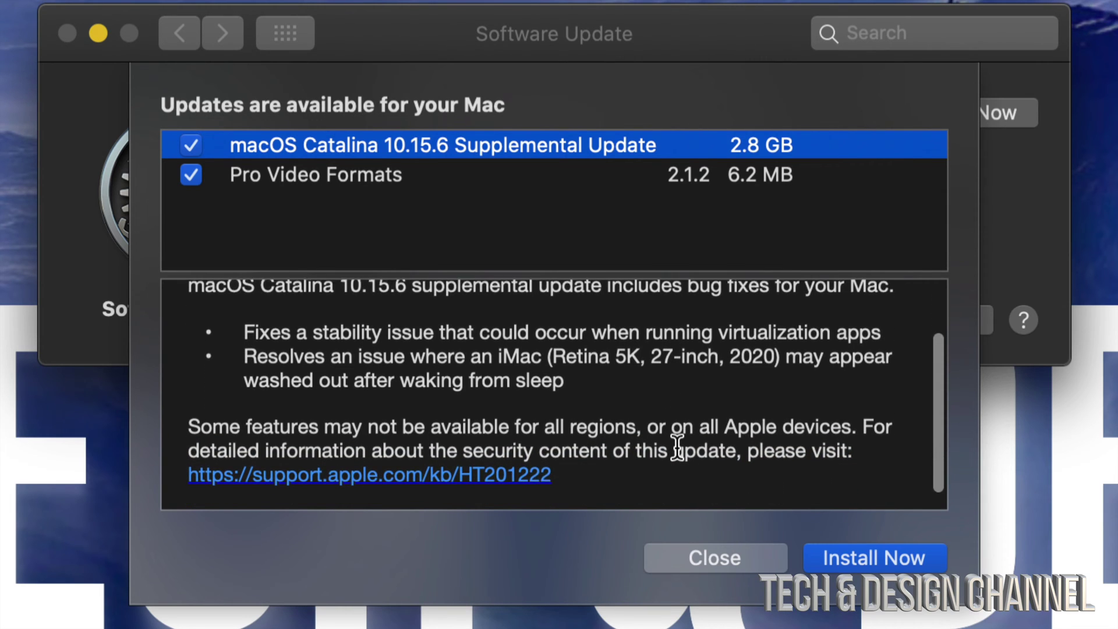
{"action": "scroll", "coordinate": [676, 450], "scroll_direction": "down", "scroll_amount": 1}
{"action": "scroll", "coordinate": [677, 450], "scroll_direction": "up", "scroll_amount": 2}
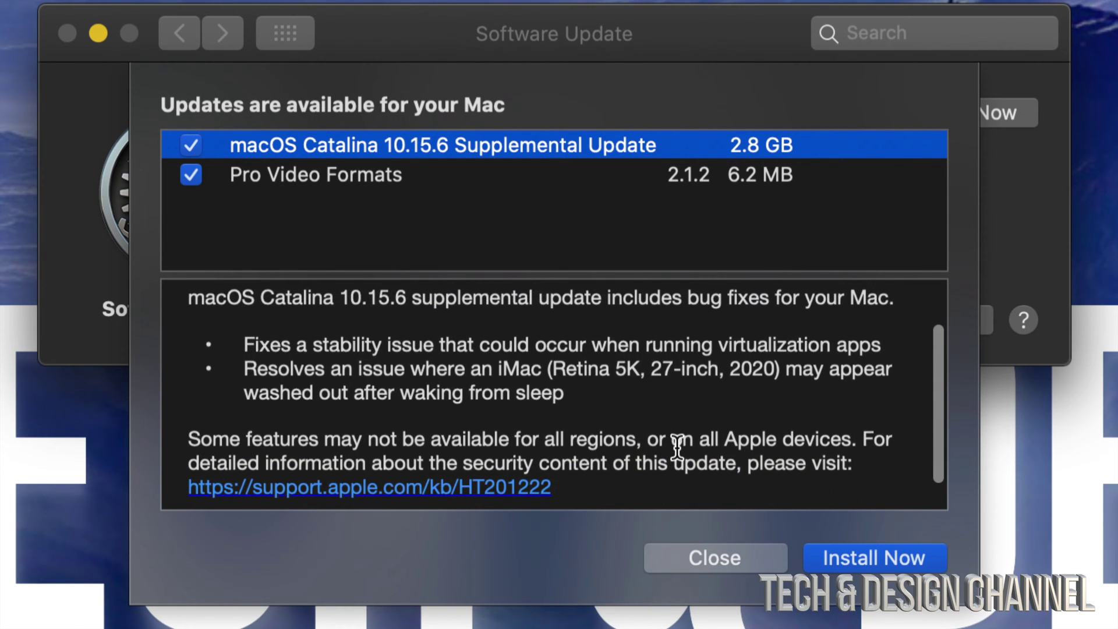
{"action": "scroll", "coordinate": [679, 453], "scroll_direction": "up", "scroll_amount": 4}
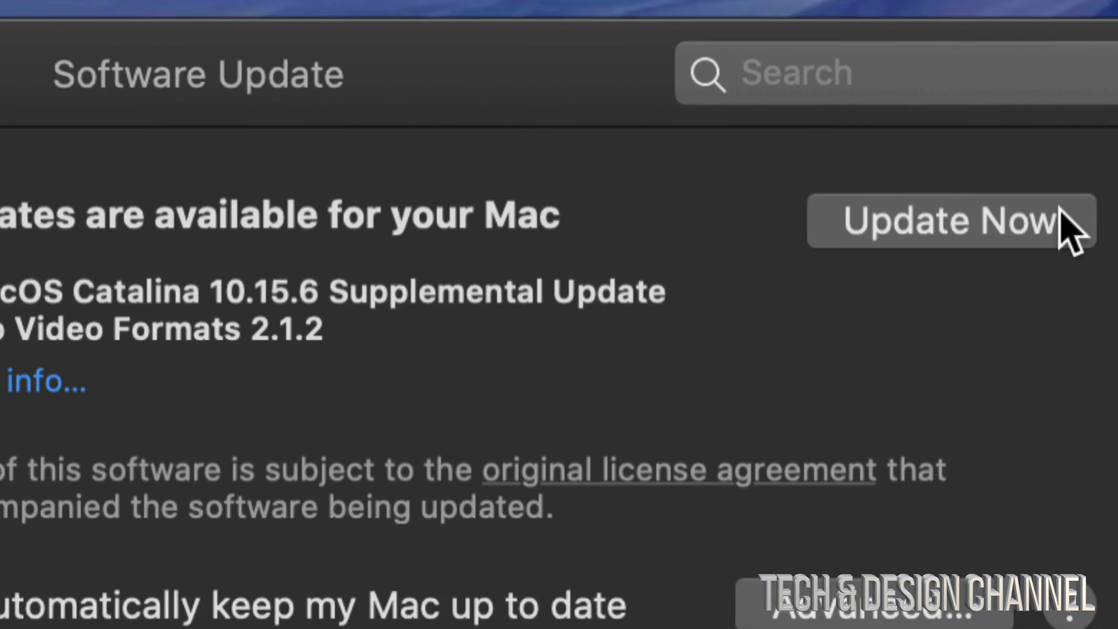
- Install the macOS Catalina 10.15.6 Supplemental and Pro Video Formats 2.1.2 updates
{"action": "left_click", "coordinate": [909, 229]}
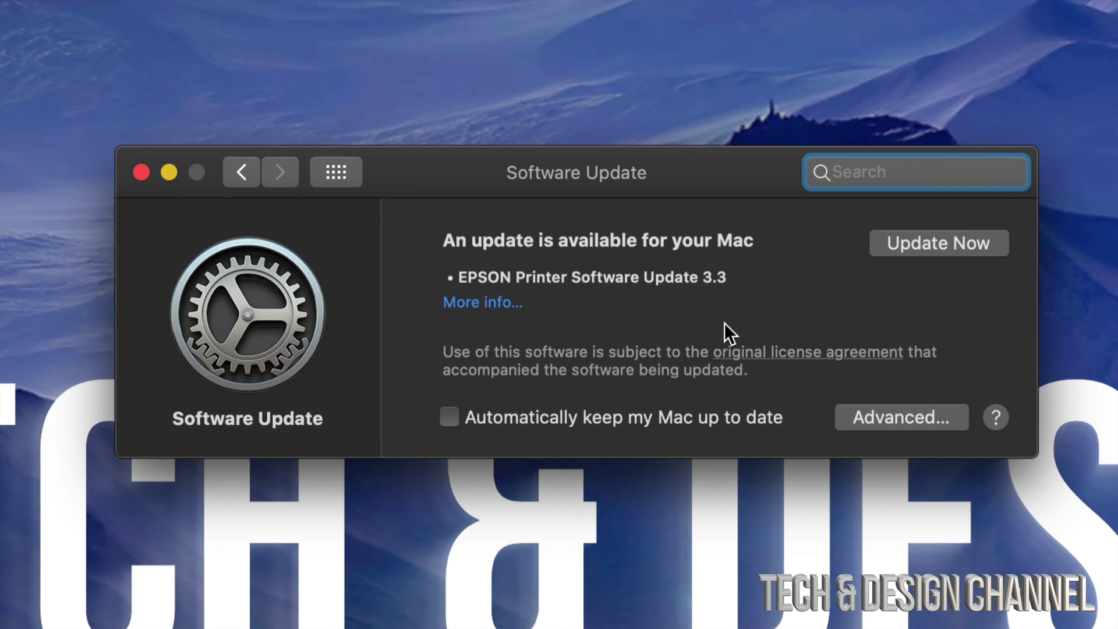
- Start installing EPSON Printer Software Update 3.3 with Update Now
{"action": "left_click", "coordinate": [926, 249]}
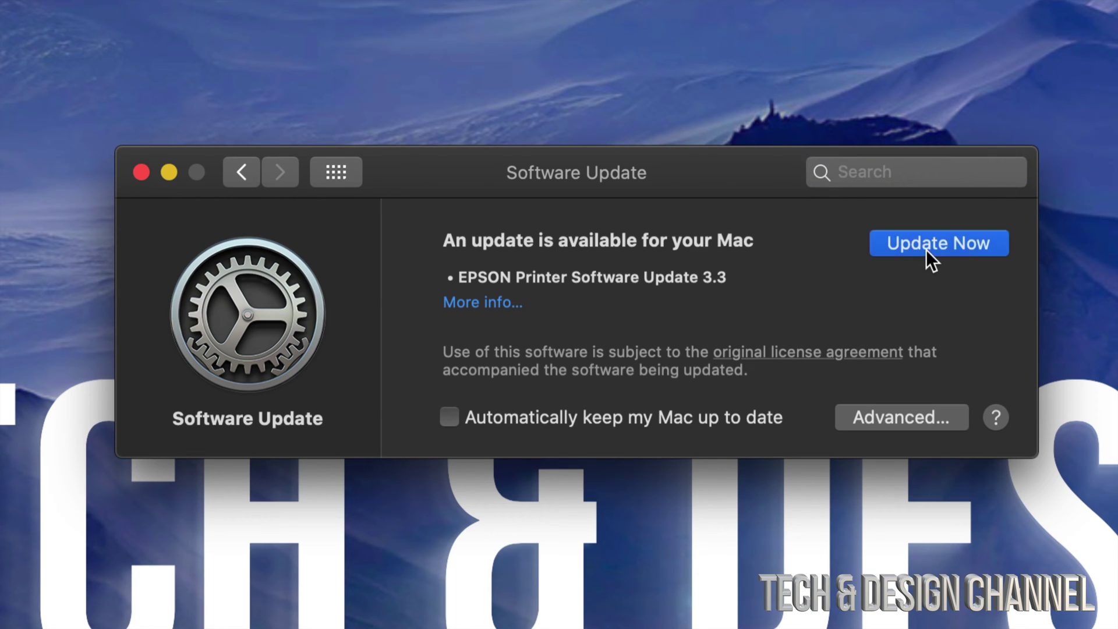